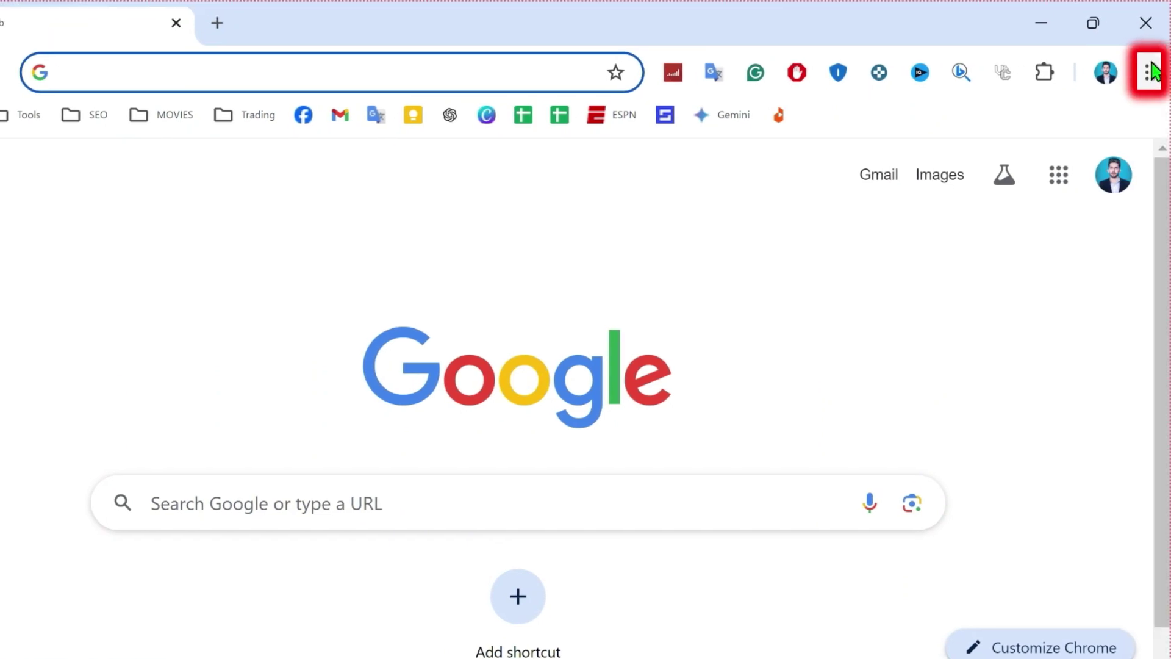
Go from the three-dot menu to Settings, then to the Reset settings section.
{"action": "left_click", "coordinate": [1151, 71]}
{"action": "scroll", "coordinate": [993, 494], "scroll_direction": "down", "scroll_amount": 3}
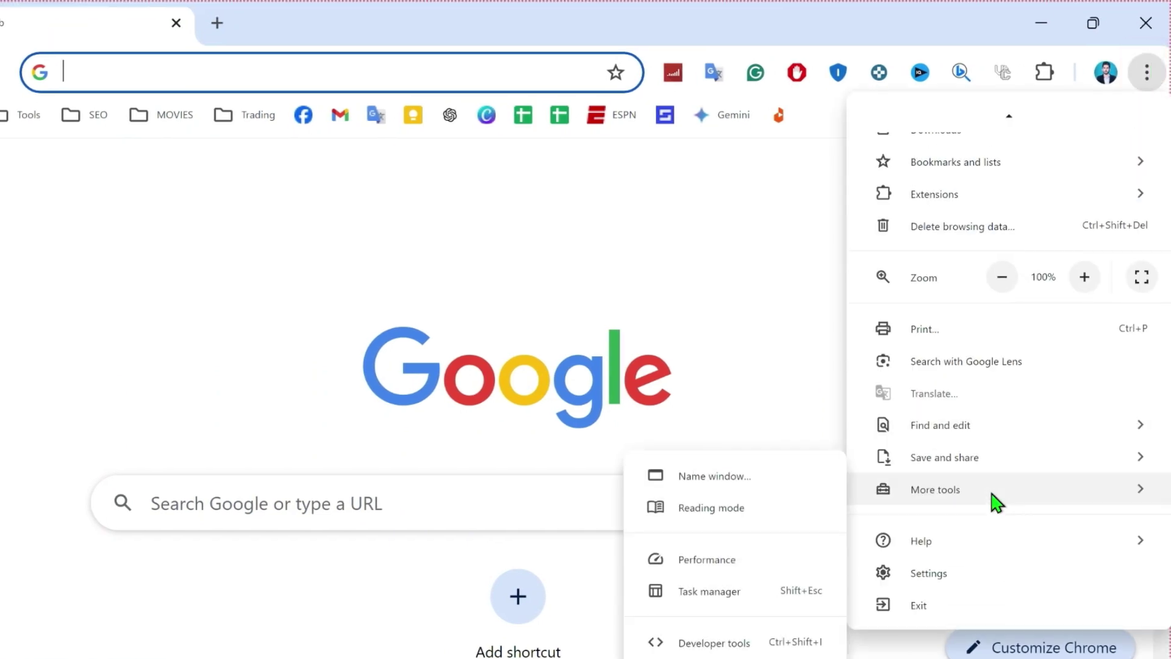
{"action": "left_click", "coordinate": [966, 576]}
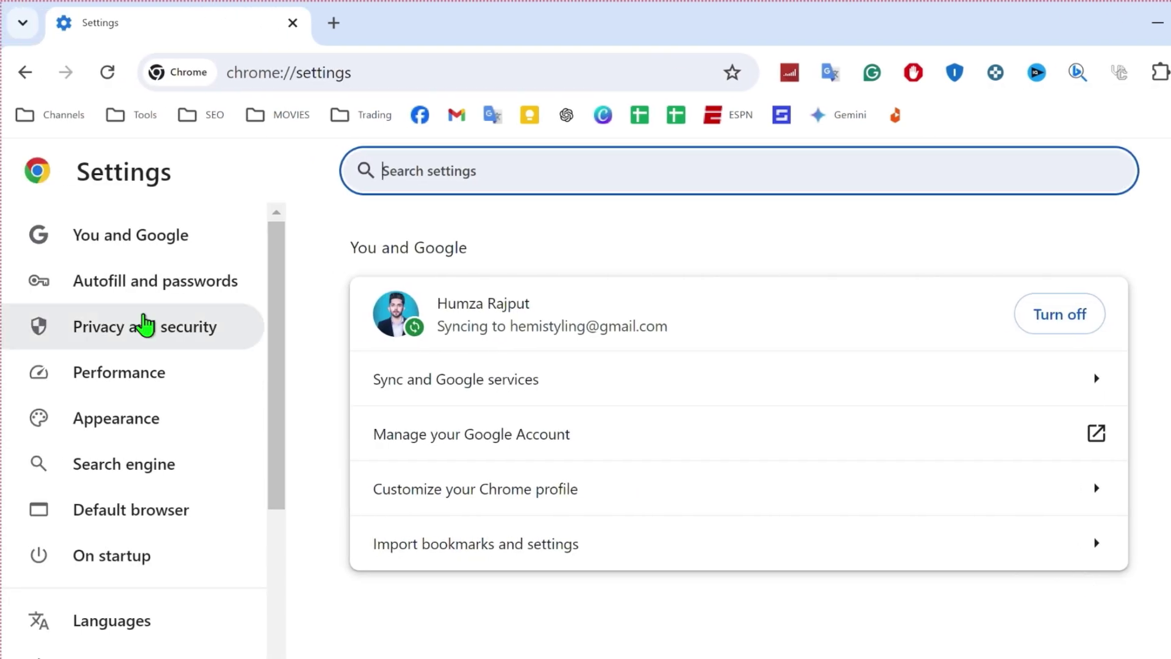
{"action": "scroll", "coordinate": [137, 330], "scroll_direction": "down", "scroll_amount": 4}
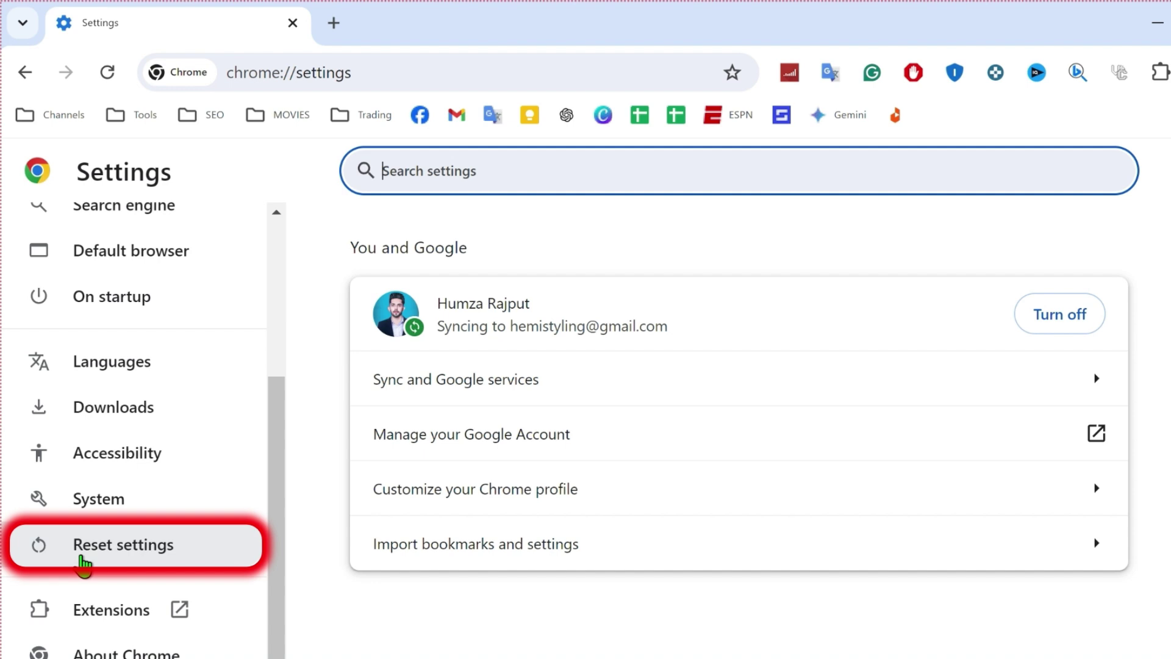
{"action": "left_click", "coordinate": [84, 553]}
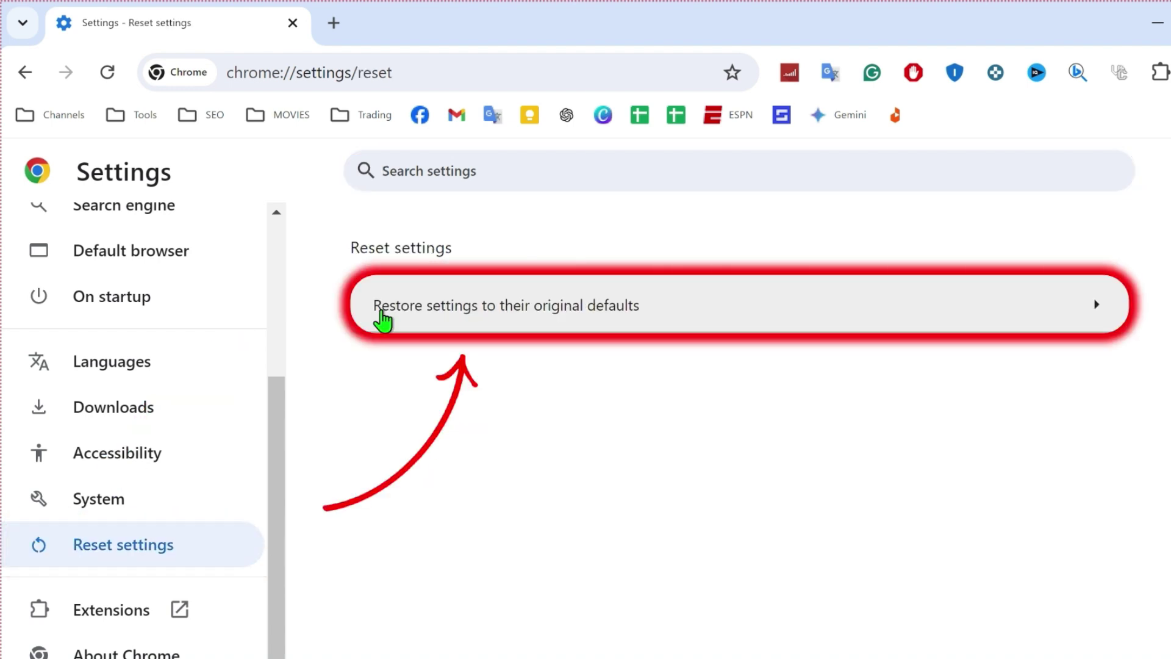
Choose 'Restore settings to their original defaults' to bring up the Reset settings? dialog.
{"action": "left_click", "coordinate": [382, 312]}
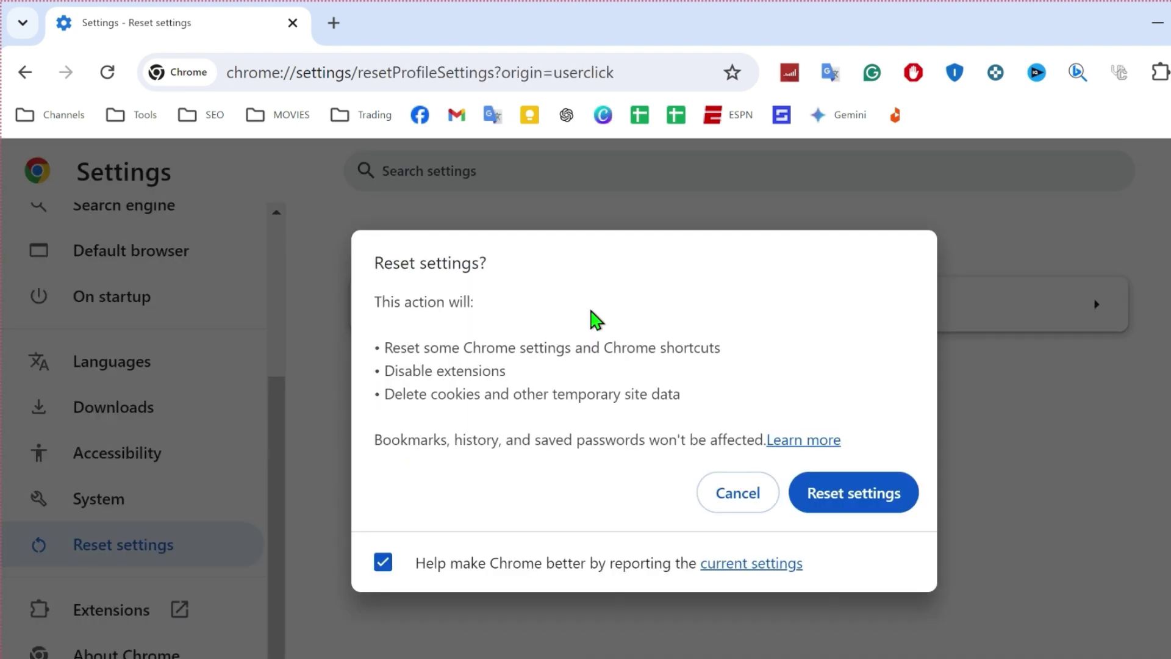